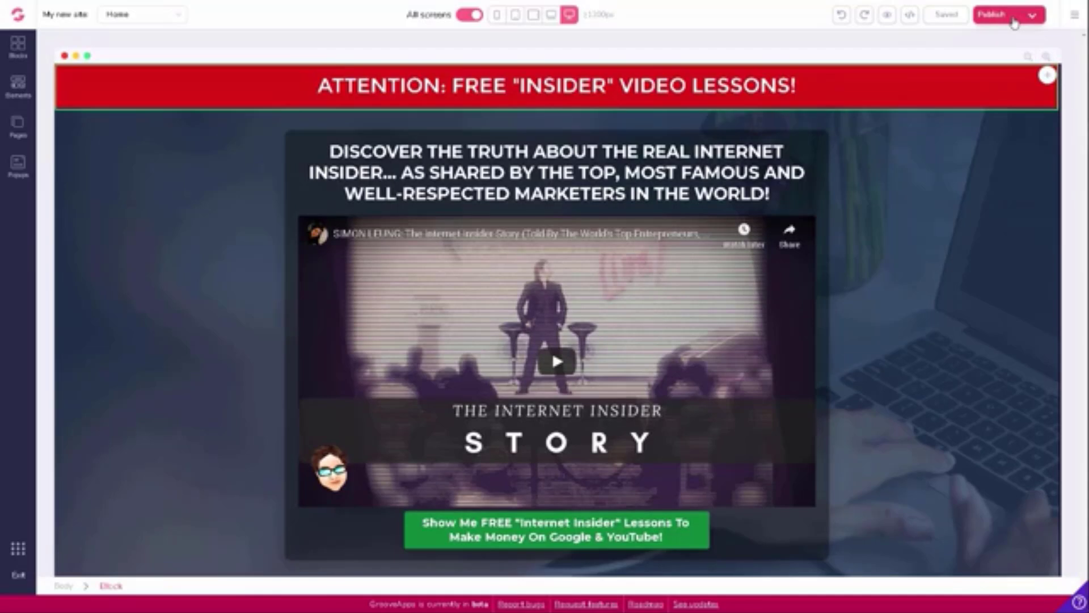
Open the site's publish settings, enable publishing on your own domain, and enter simonleung.com as the custom domain.
left_click(1013, 17)
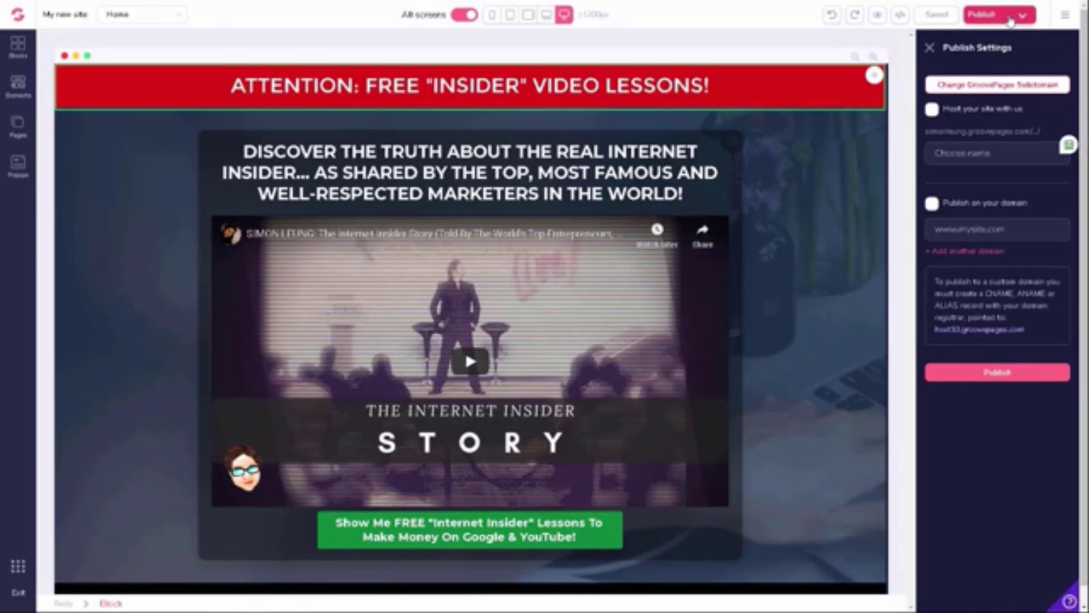
left_click(932, 204)
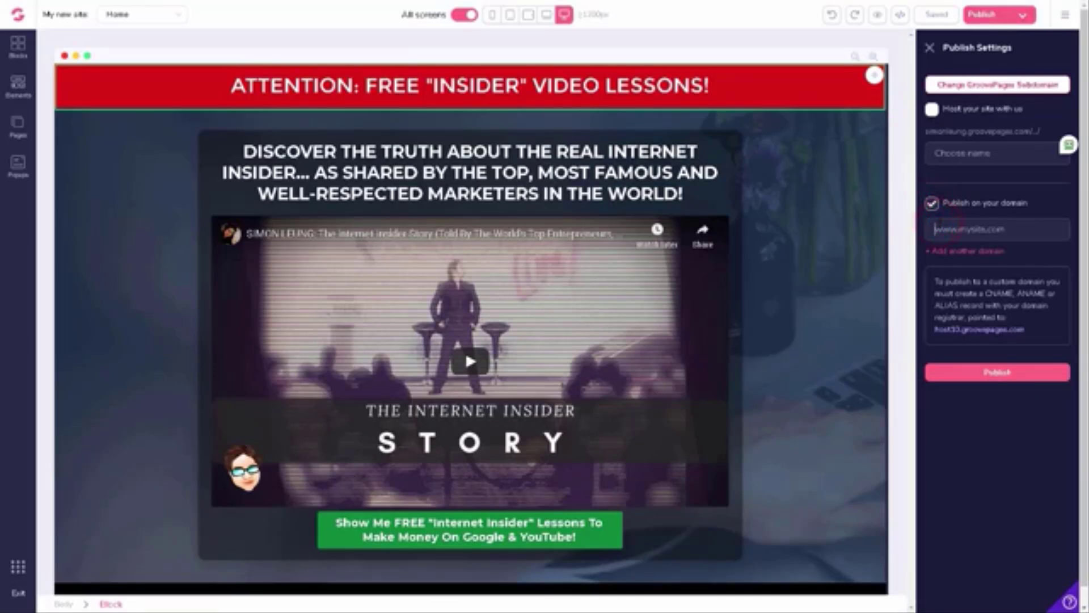
left_click(937, 230)
type("simonleung.com")
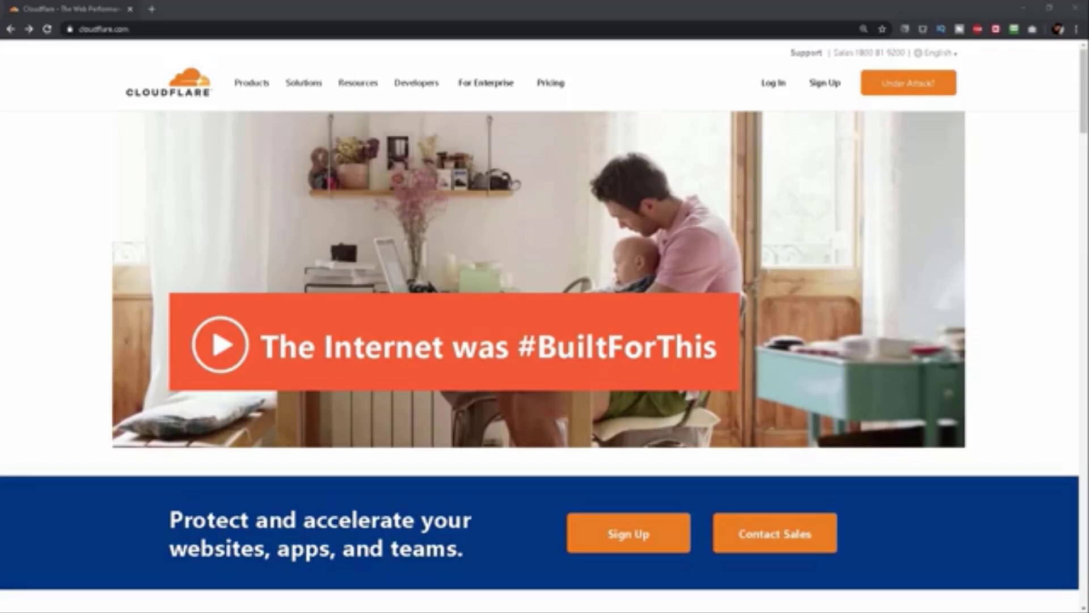
Switch to the browser showing cloudflare.com and open the Cloudflare sign-up page.
left_click(79, 29)
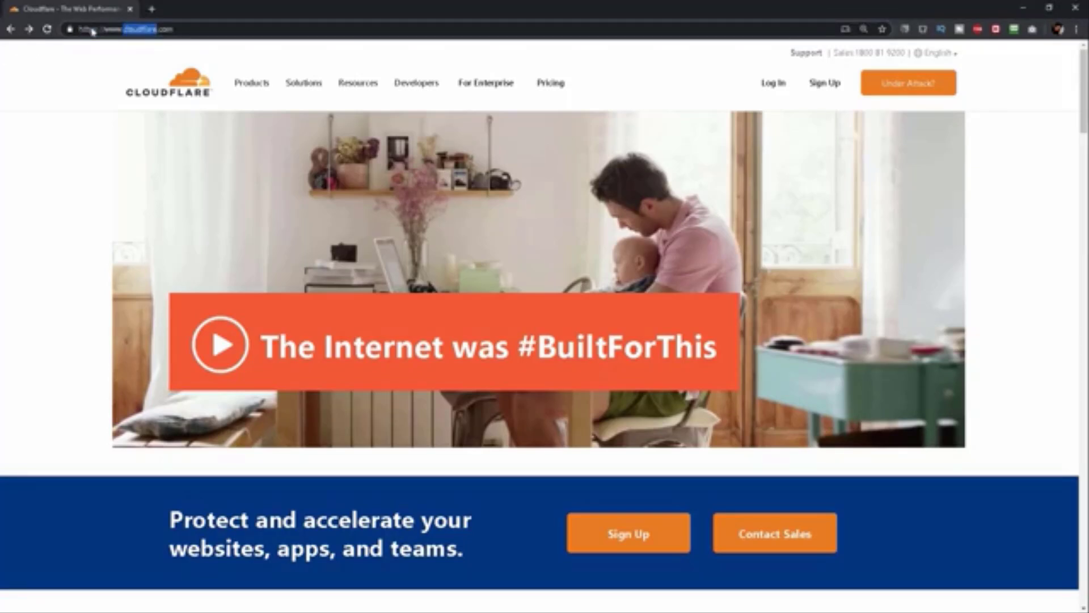
left_click(78, 29)
left_click_drag(78, 29, 97, 29)
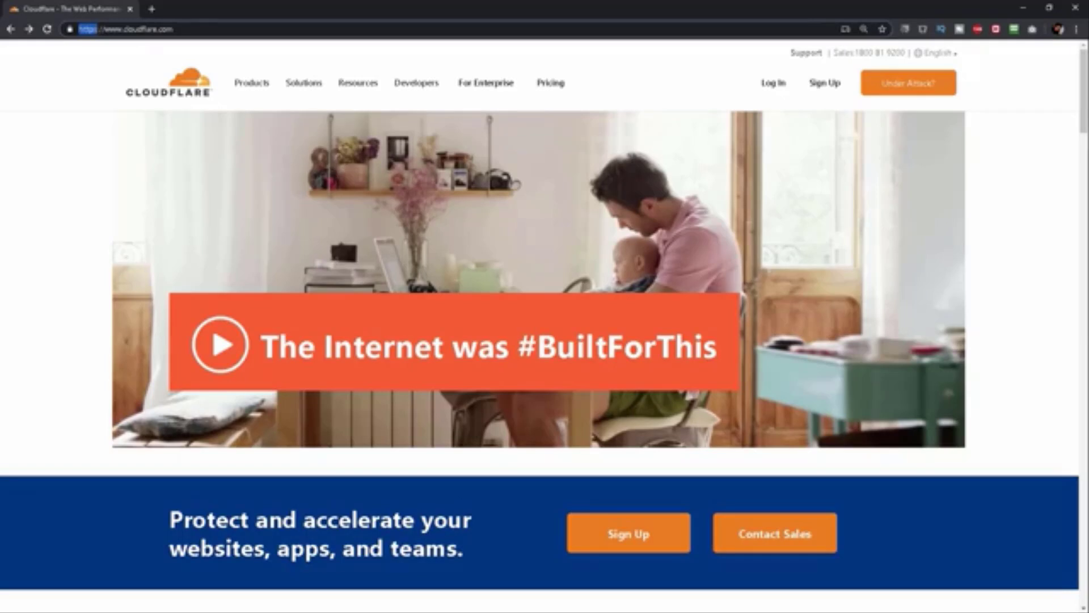
left_click_drag(174, 29, 79, 29)
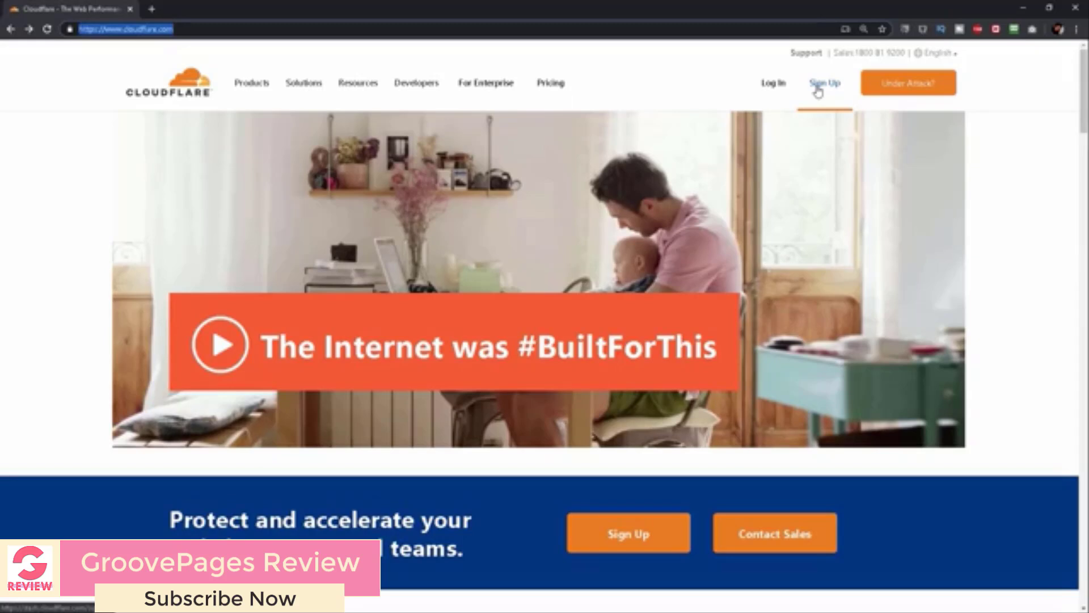
left_click(634, 555)
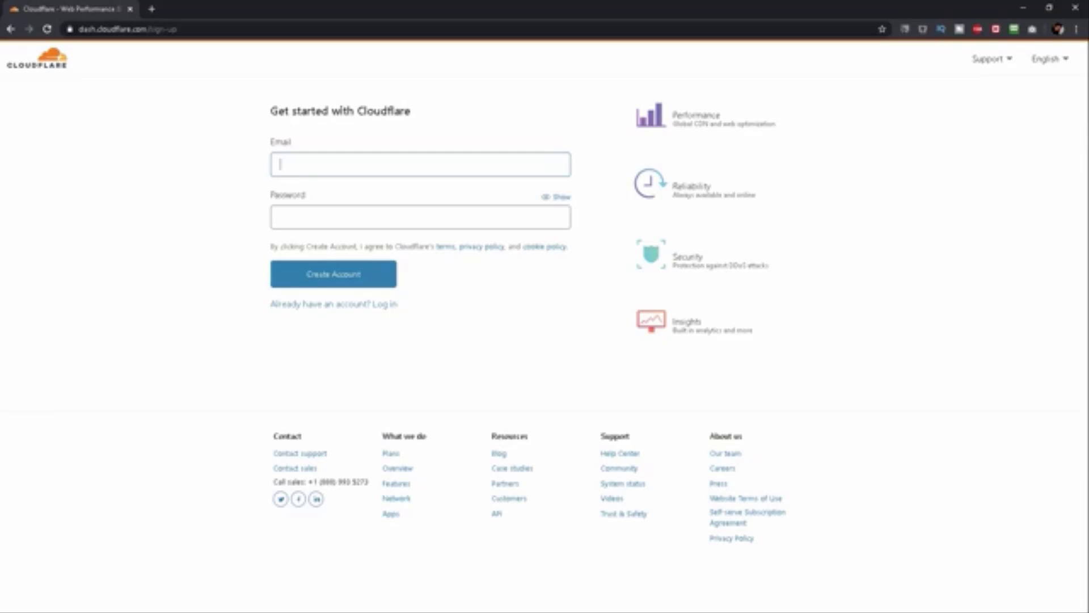
Create a Cloudflare account by entering the account e-mail address and password and submitting the form.
left_click(341, 283)
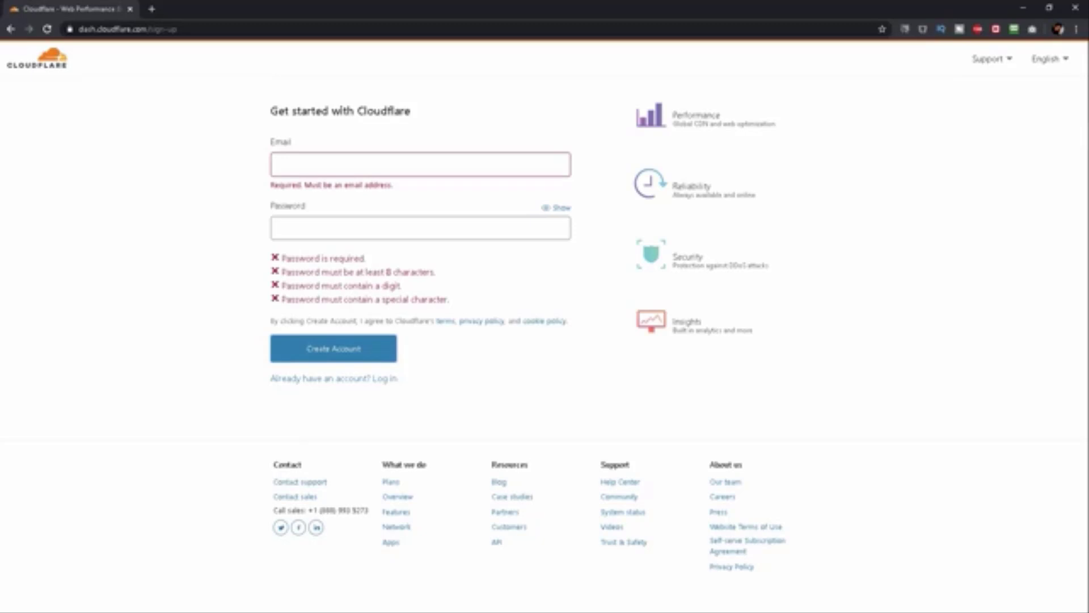
type("[redacted]")
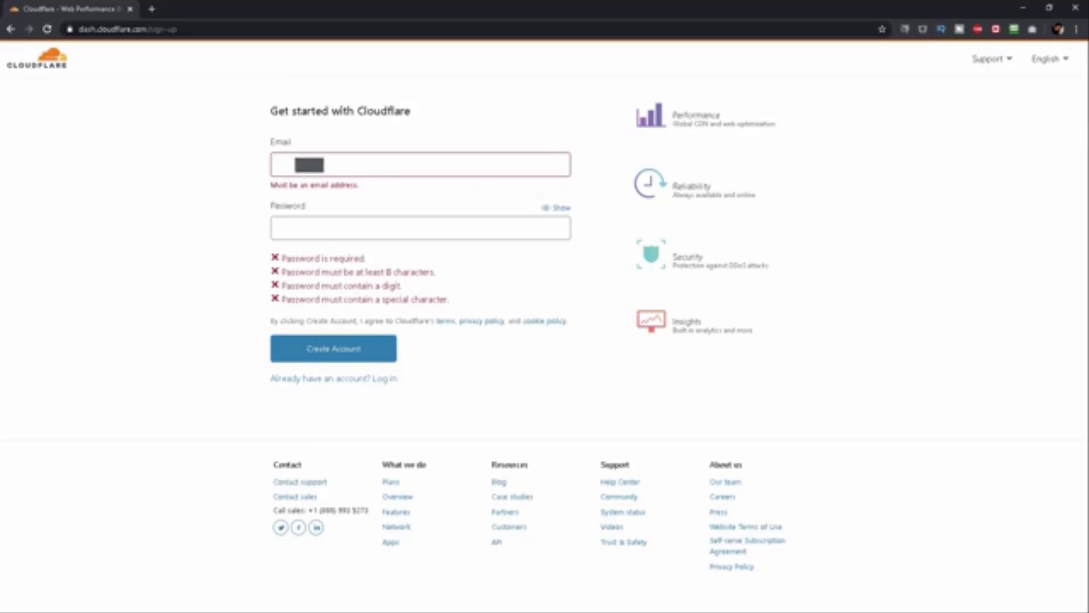
type("@")
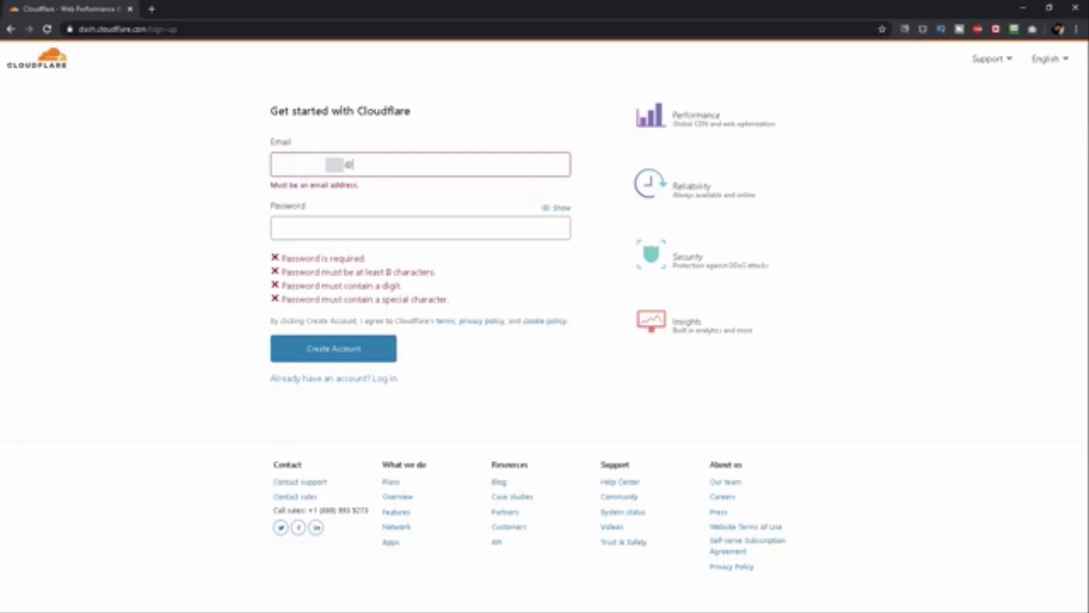
type("gmail.com")
key("Tab")
type("••")
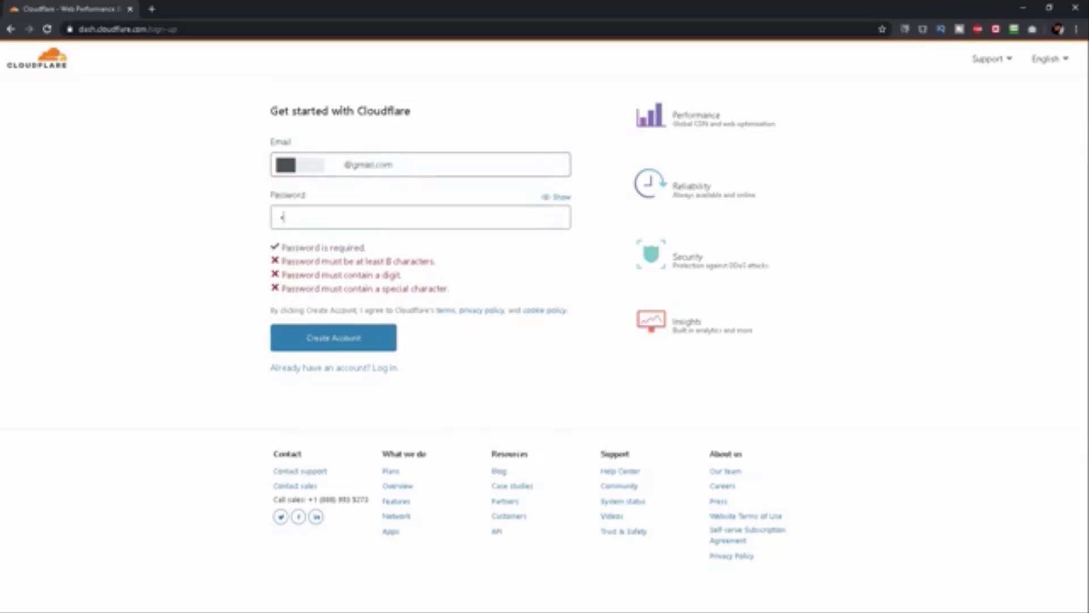
type("••••••••••")
left_click(366, 344)
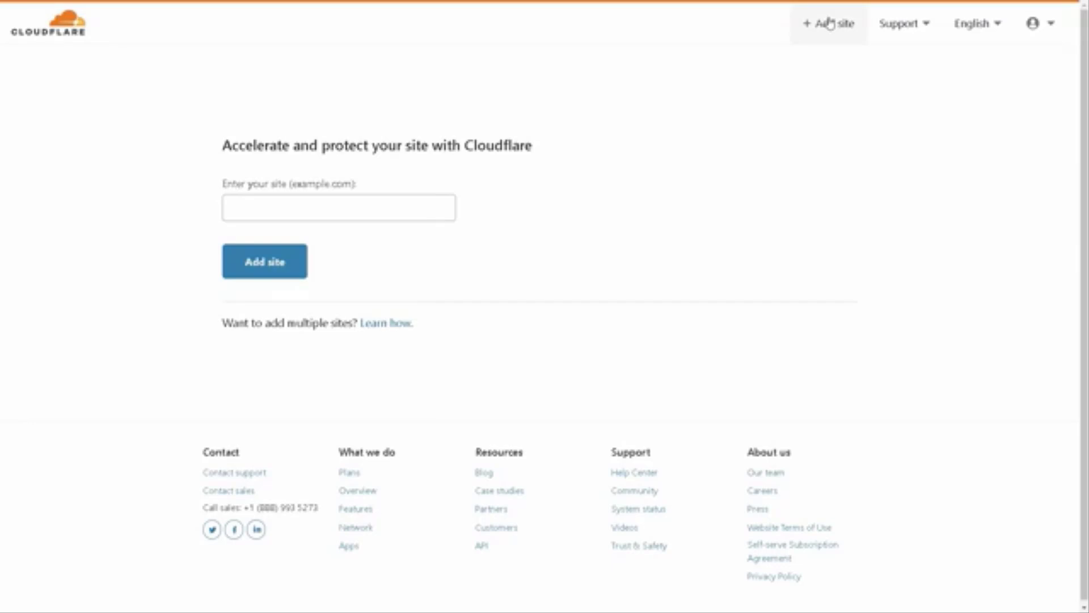
Add the site groovefunnels.com to Cloudflare and confirm the Free $0/month plan for it.
left_click(248, 211)
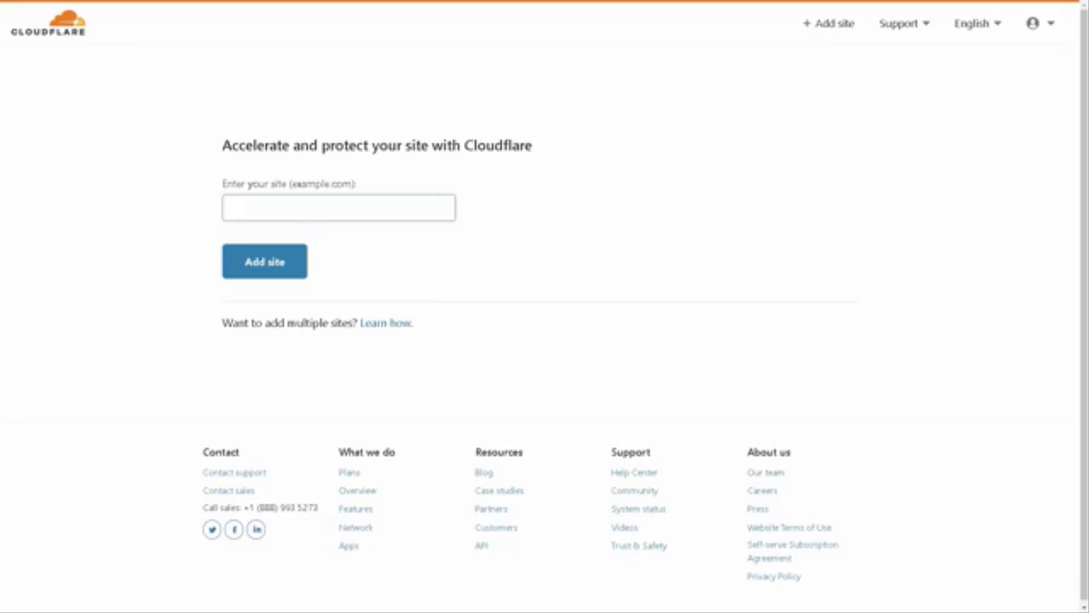
type("groovefunnels.com")
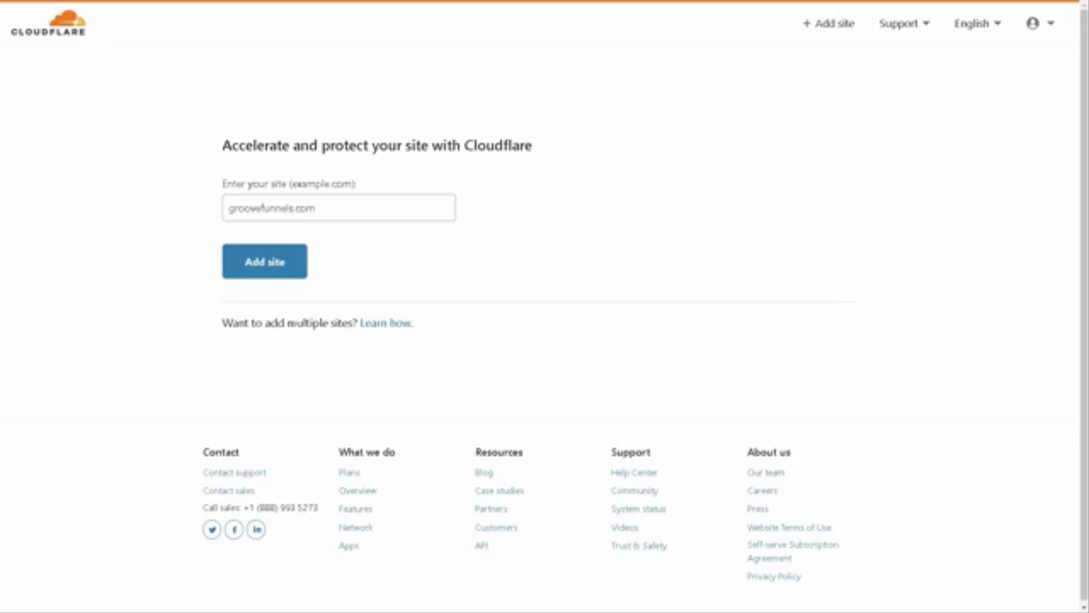
left_click(238, 278)
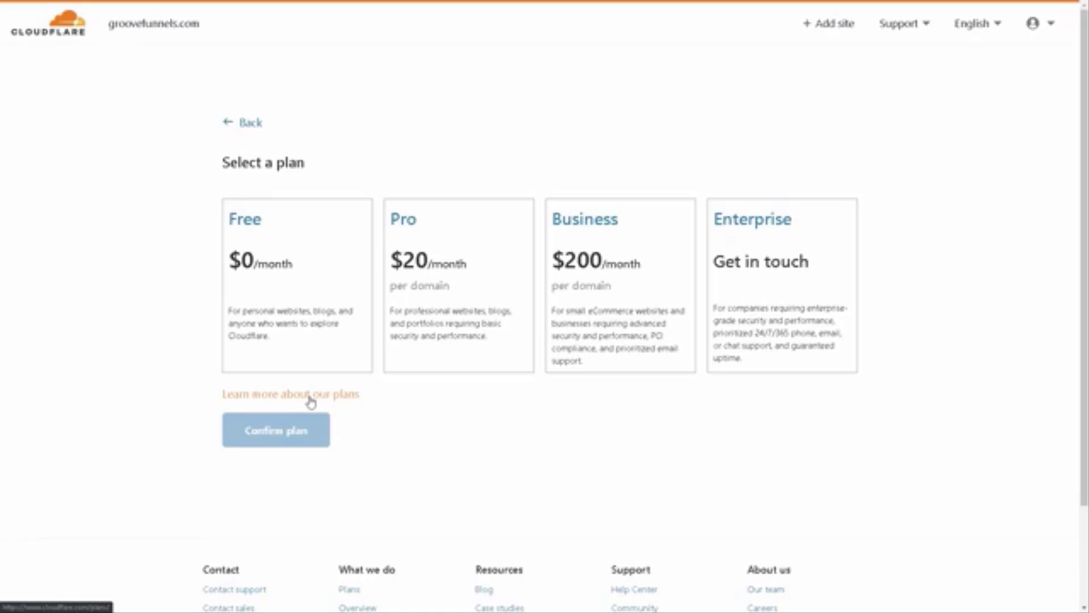
left_click(289, 324)
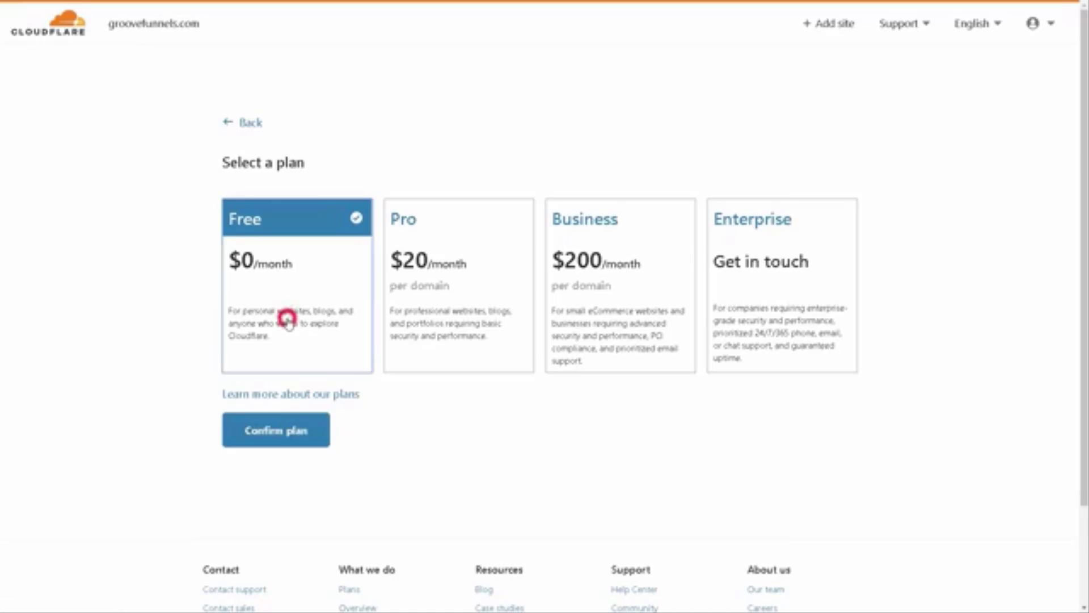
left_click(276, 437)
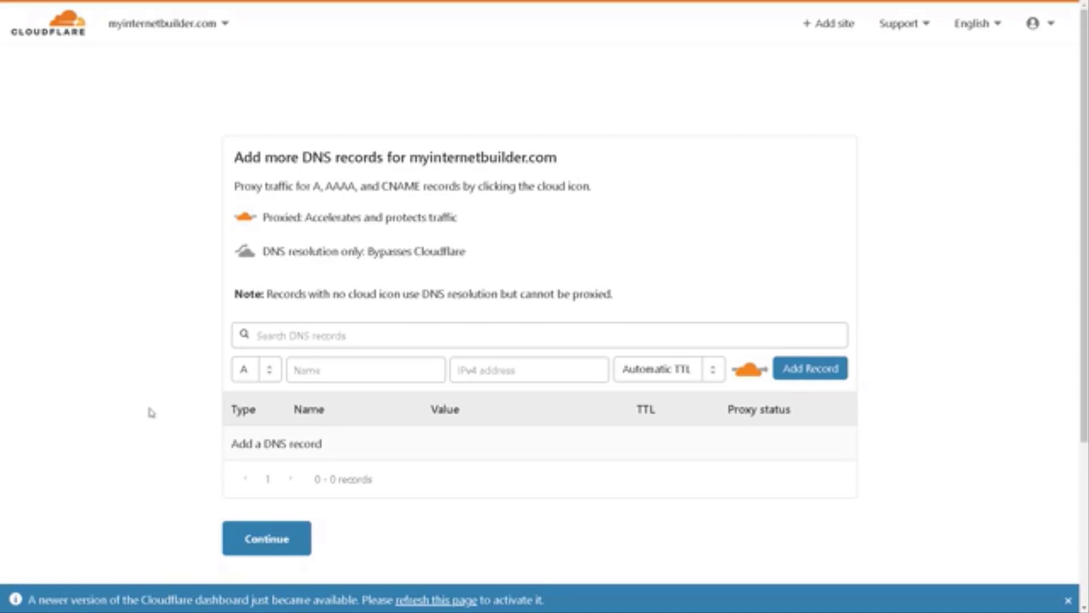
Add a proxied CNAME record for myinternetbuilder.com with name @, domain name host10.groovepages.com and Automatic TTL.
left_click(272, 373)
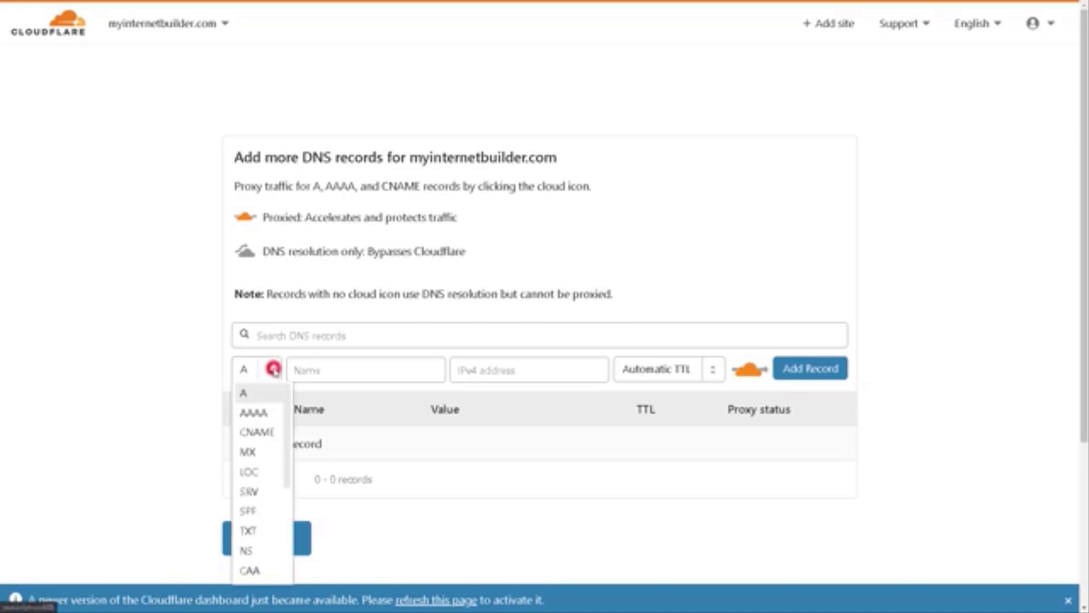
left_click(269, 433)
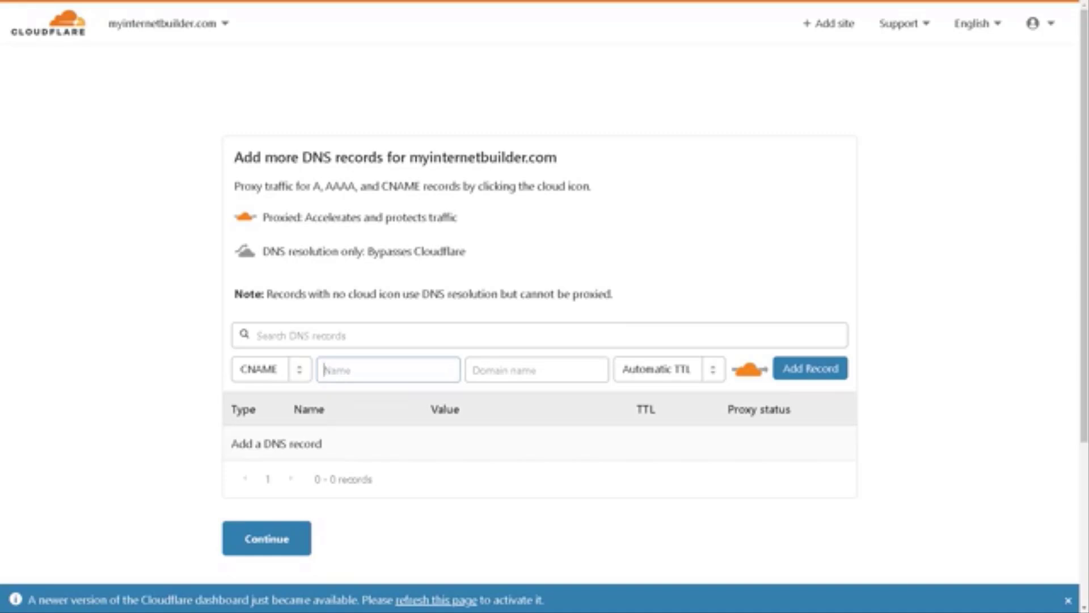
type("@")
key("Tab")
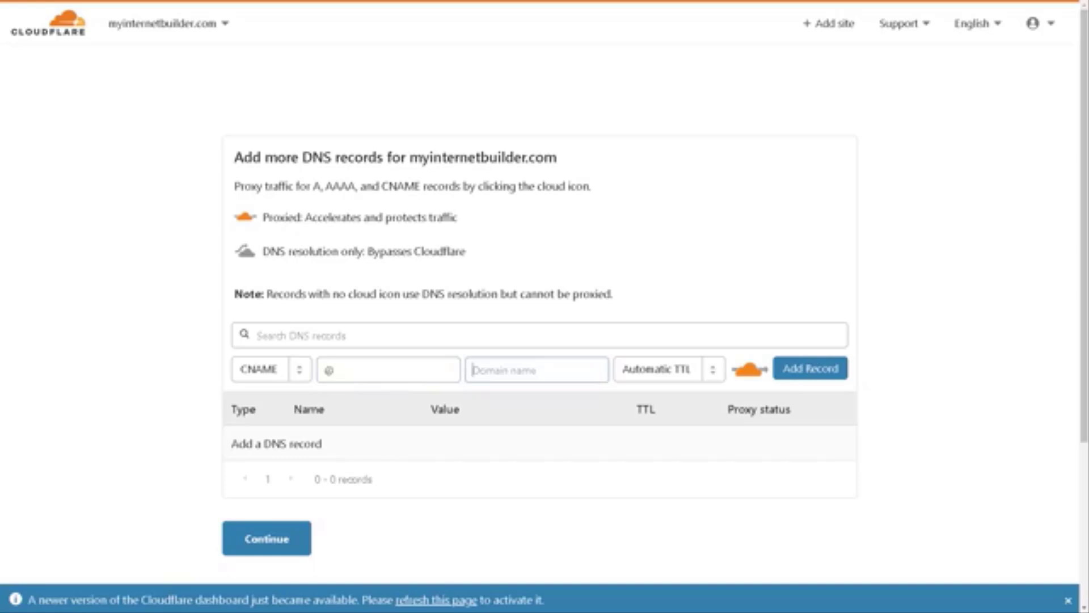
type("host10.groovepages.com")
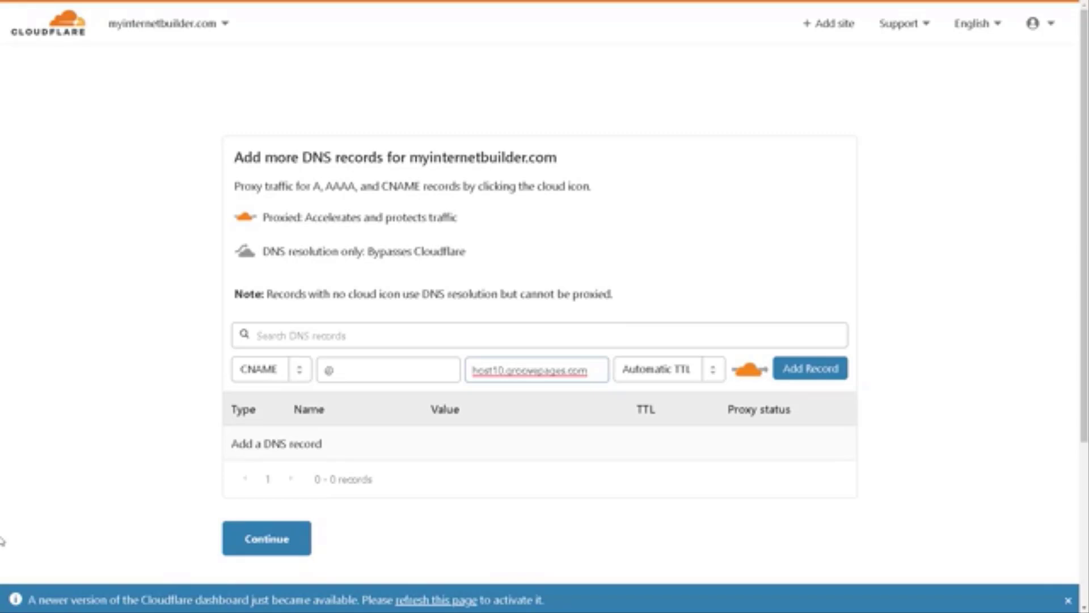
left_click(712, 375)
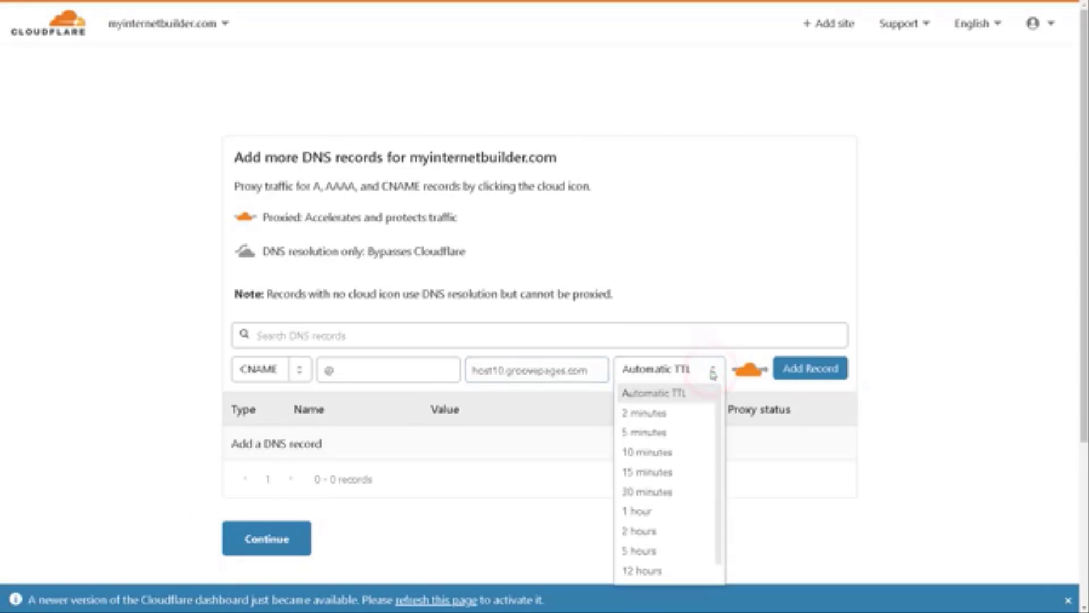
left_click(712, 373)
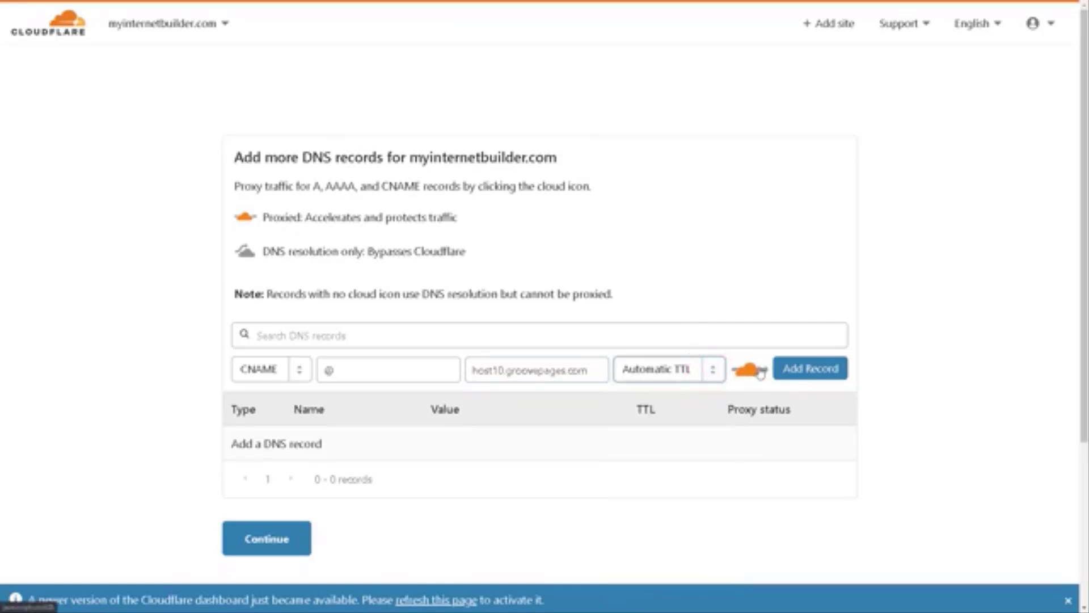
left_click(830, 376)
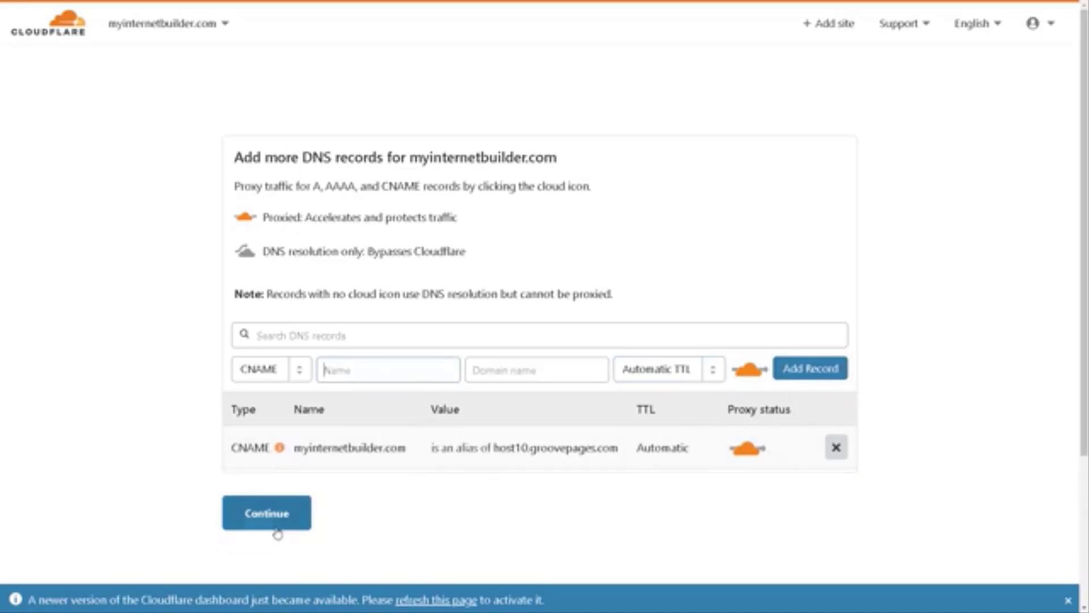
Continue past the DNS records and choose the default method of moving the domain by changing nameservers.
left_click(267, 513)
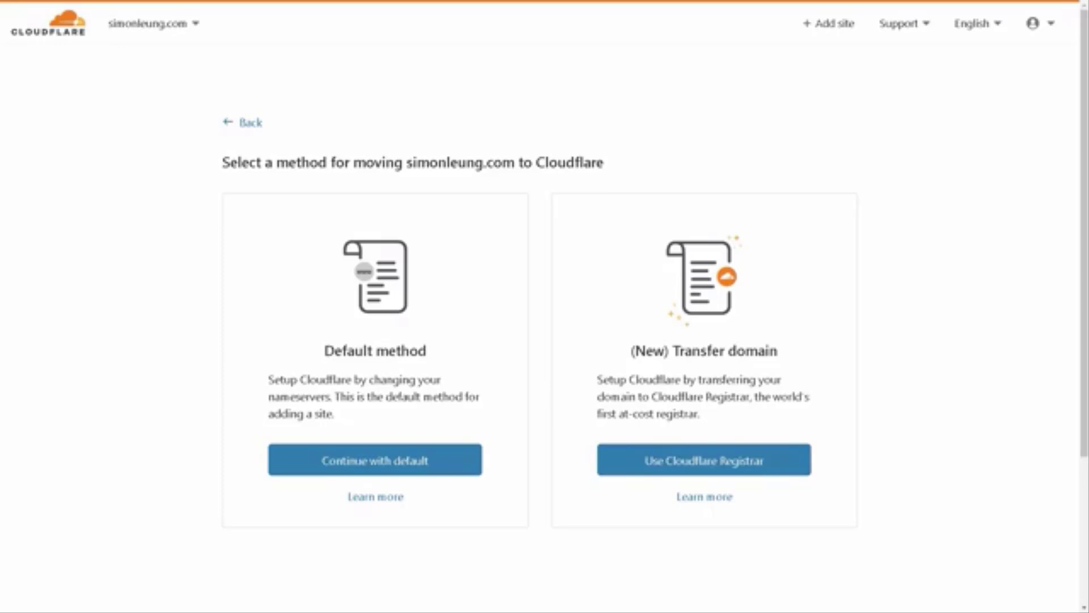
left_click(362, 477)
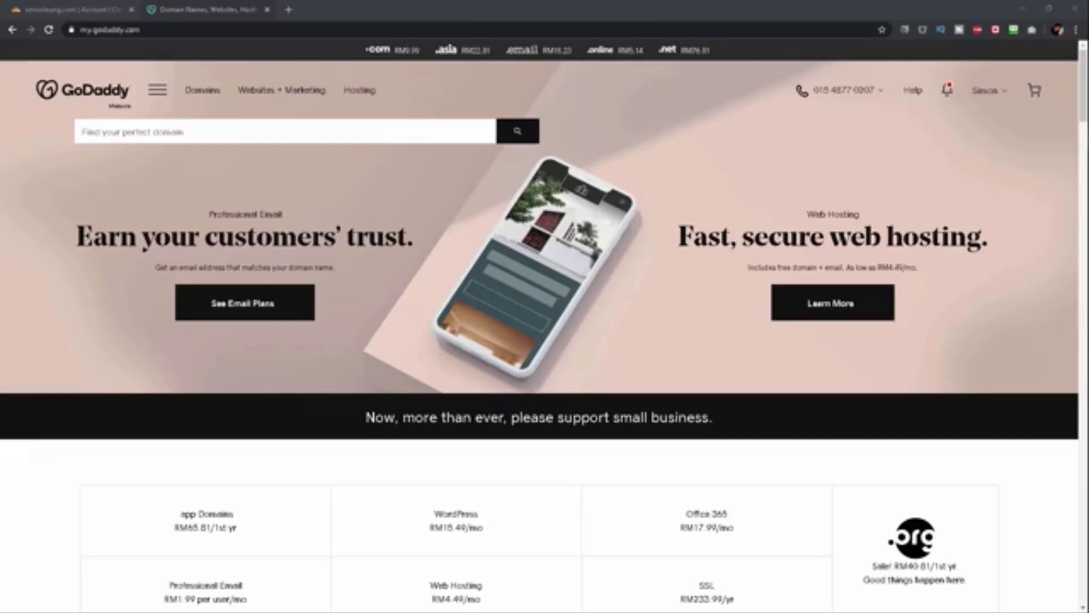
In GoDaddy, open the DNS management of simonleung.com and start changing its custom nameservers.
left_click(1007, 94)
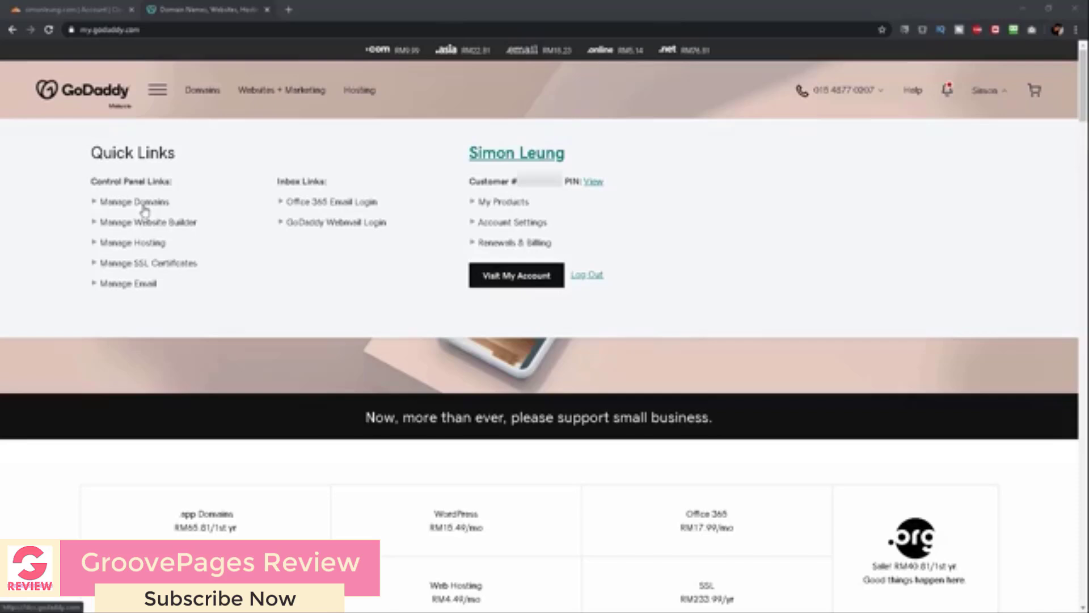
left_click(142, 205)
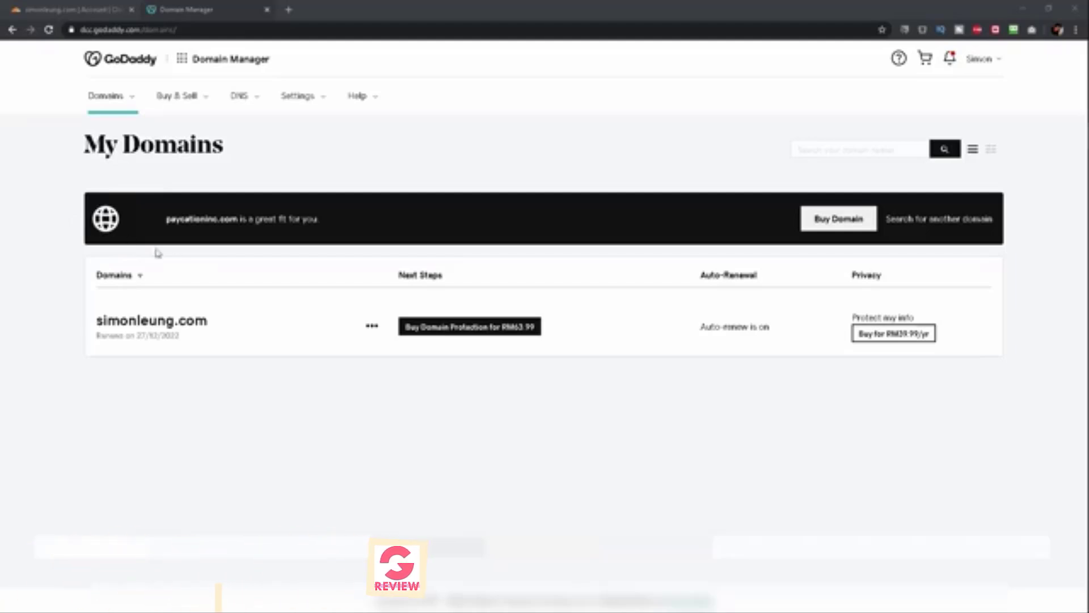
left_click(375, 327)
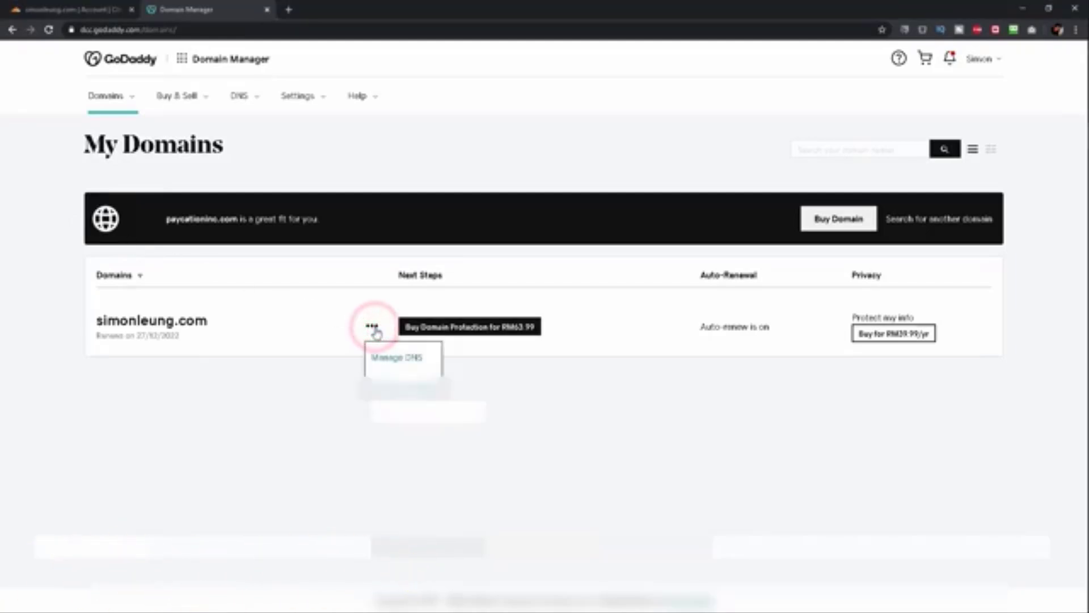
left_click(387, 359)
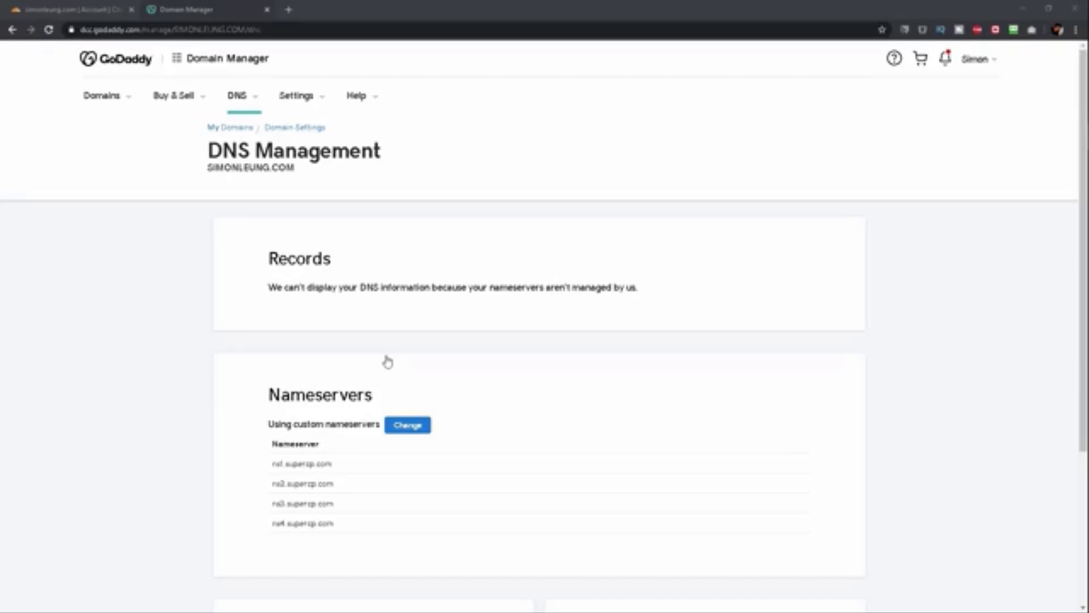
left_click(417, 429)
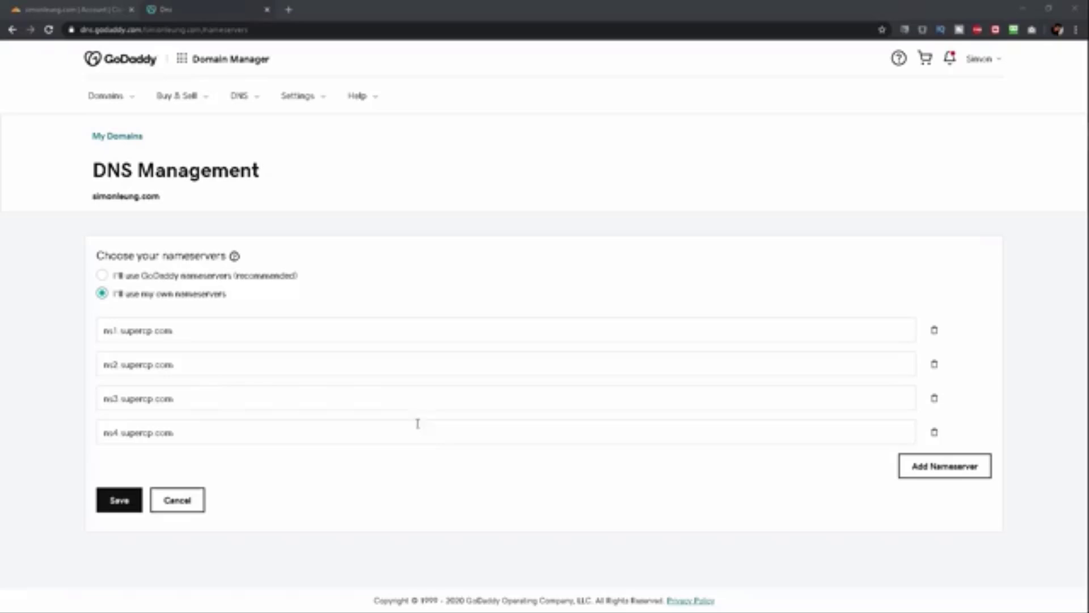
Copy Cloudflare's first nameserver, christina.ns.cloudflare.com, and paste it over ns1.supercp.com in GoDaddy's custom nameservers.
left_click(101, 10)
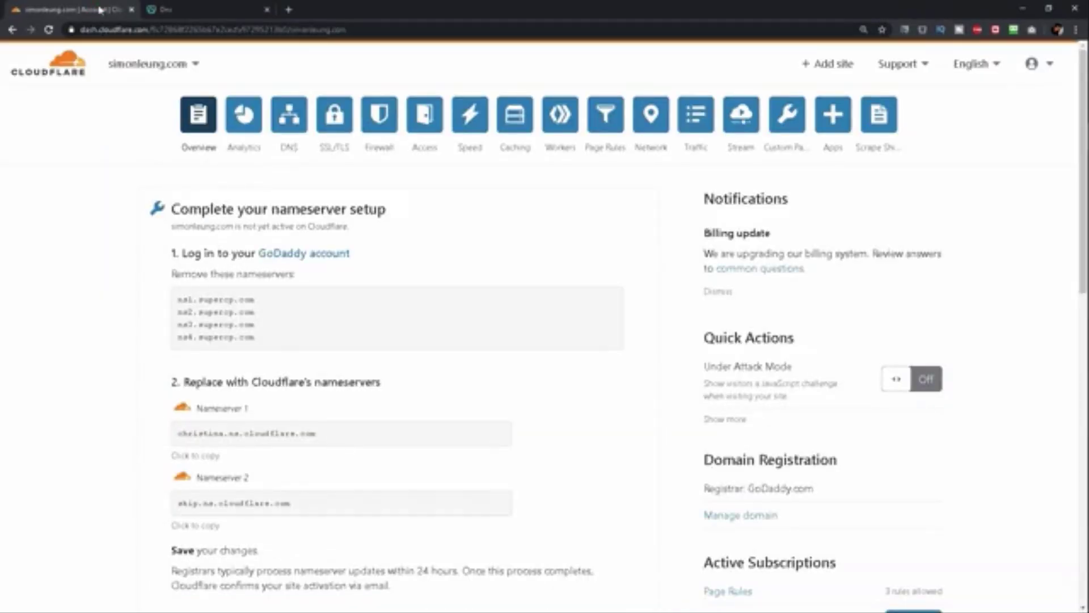
double_click(204, 434)
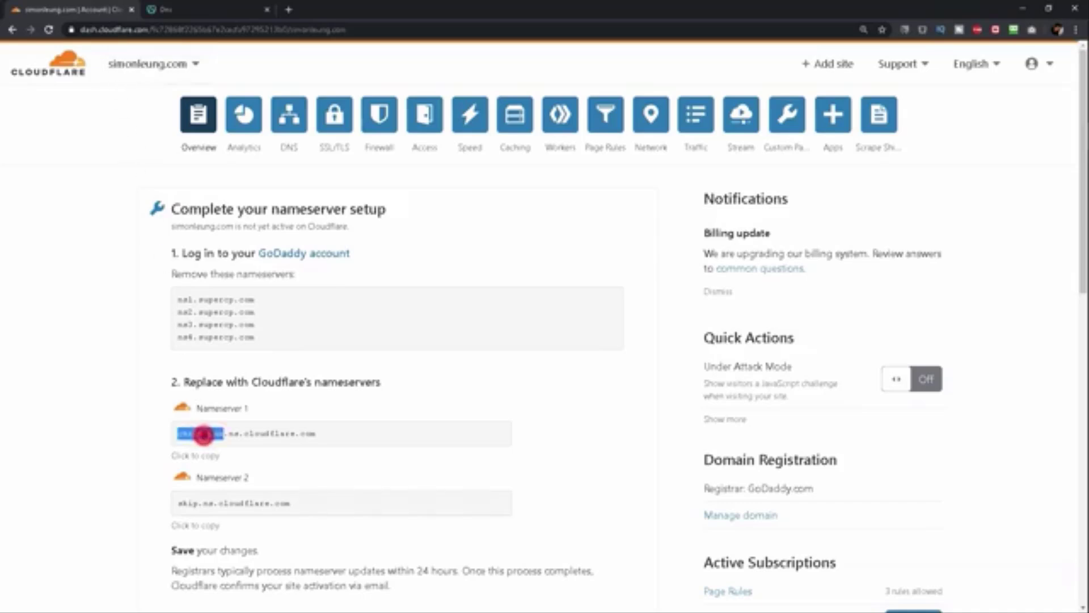
triple_click(204, 434)
key("ctrl+c")
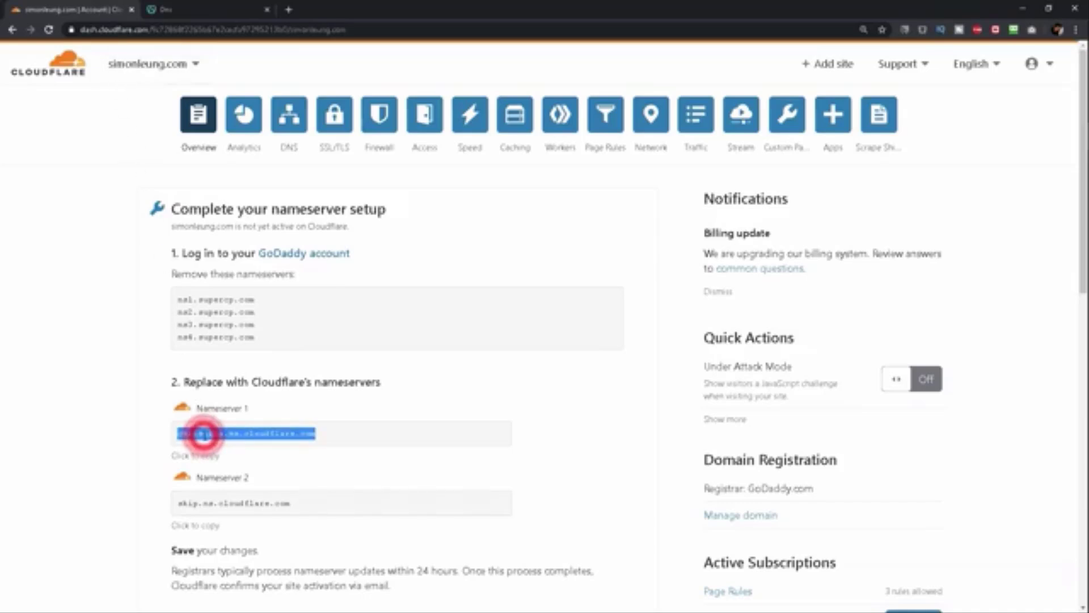
left_click(203, 11)
left_click(166, 330)
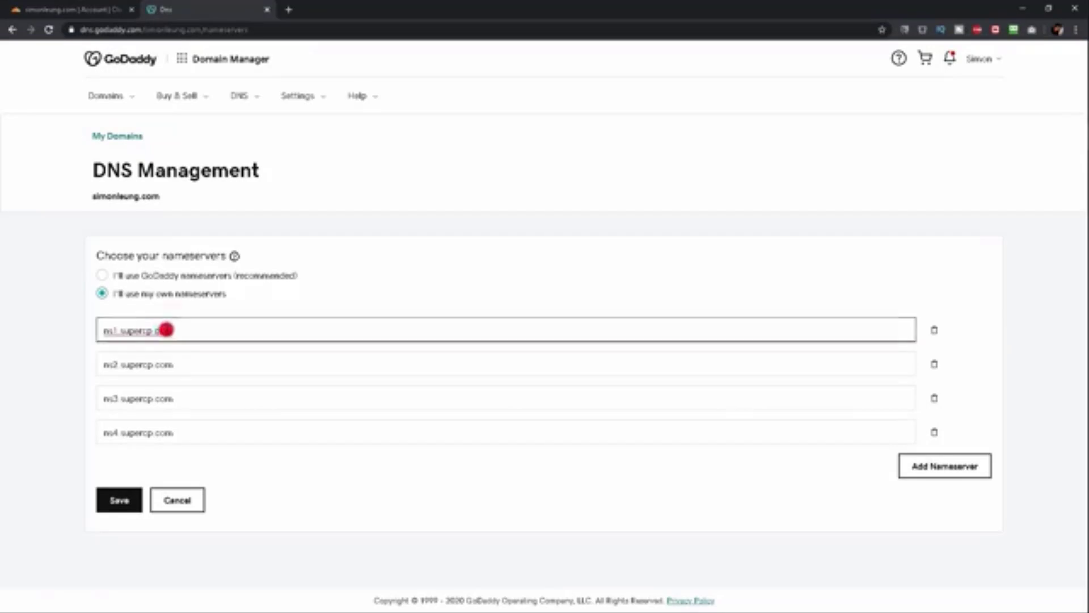
double_click(166, 329)
right_click(166, 330)
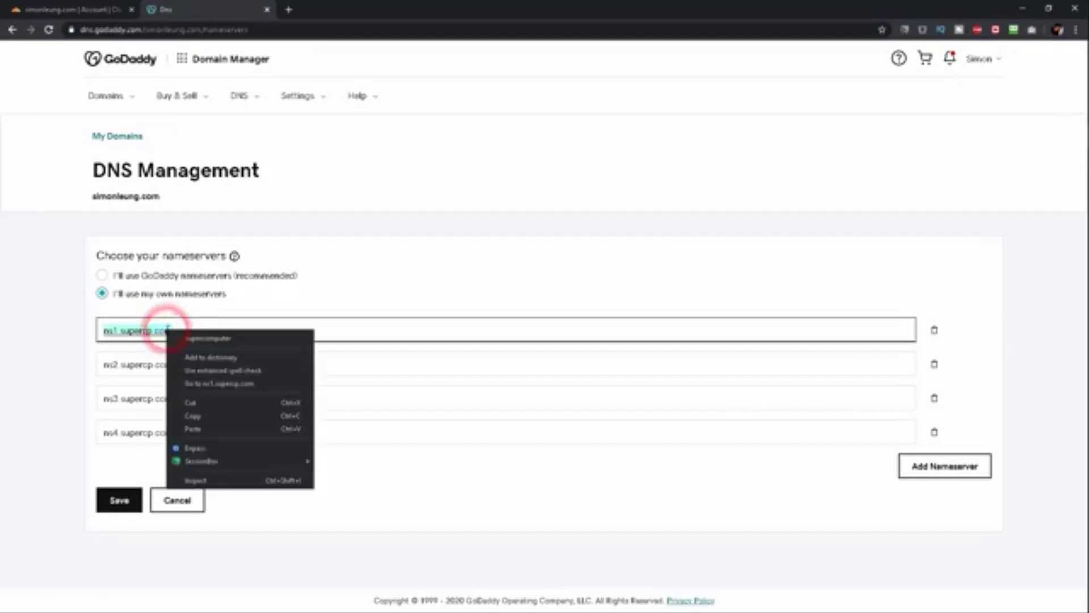
left_click(183, 429)
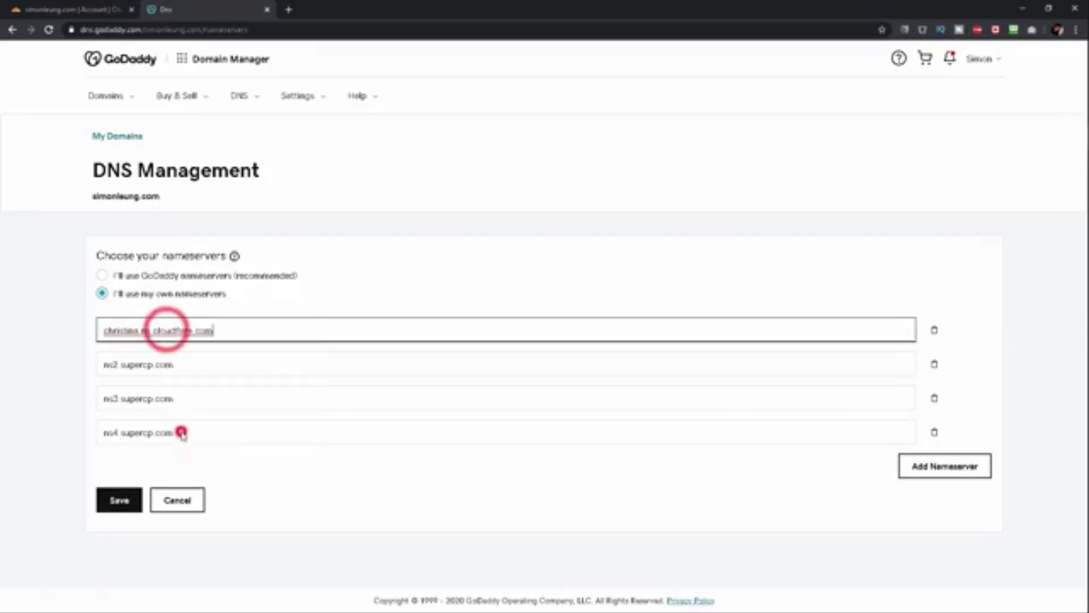
Copy Cloudflare's second nameserver, skip.ns.cloudflare.com, and paste it over ns2.supercp.com in GoDaddy's custom nameservers.
left_click(79, 10)
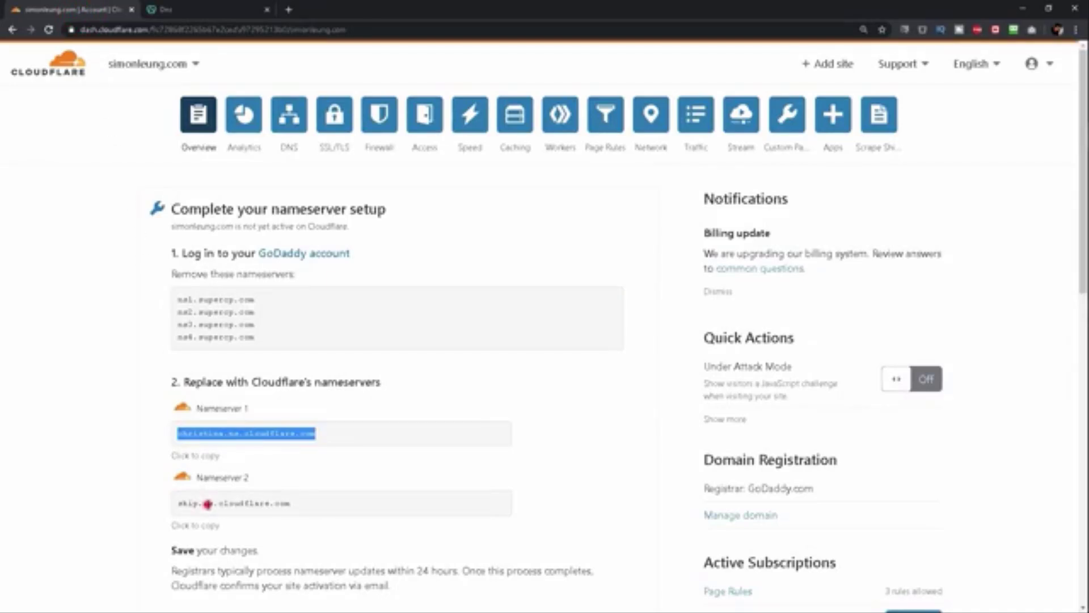
left_click(208, 504)
right_click(204, 504)
left_click(217, 514)
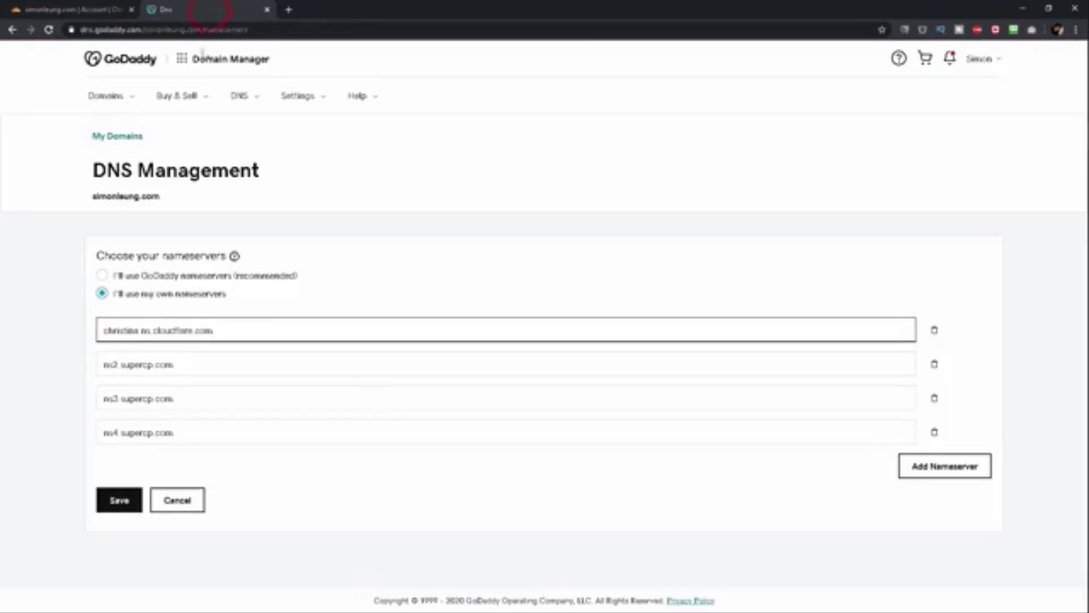
triple_click(145, 366)
right_click(145, 367)
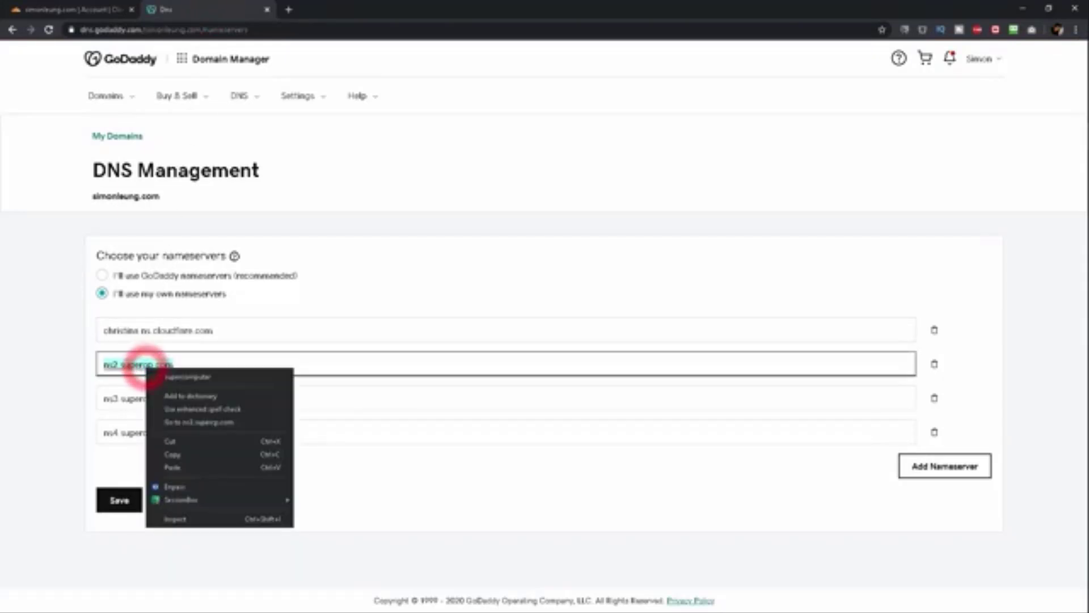
left_click(166, 464)
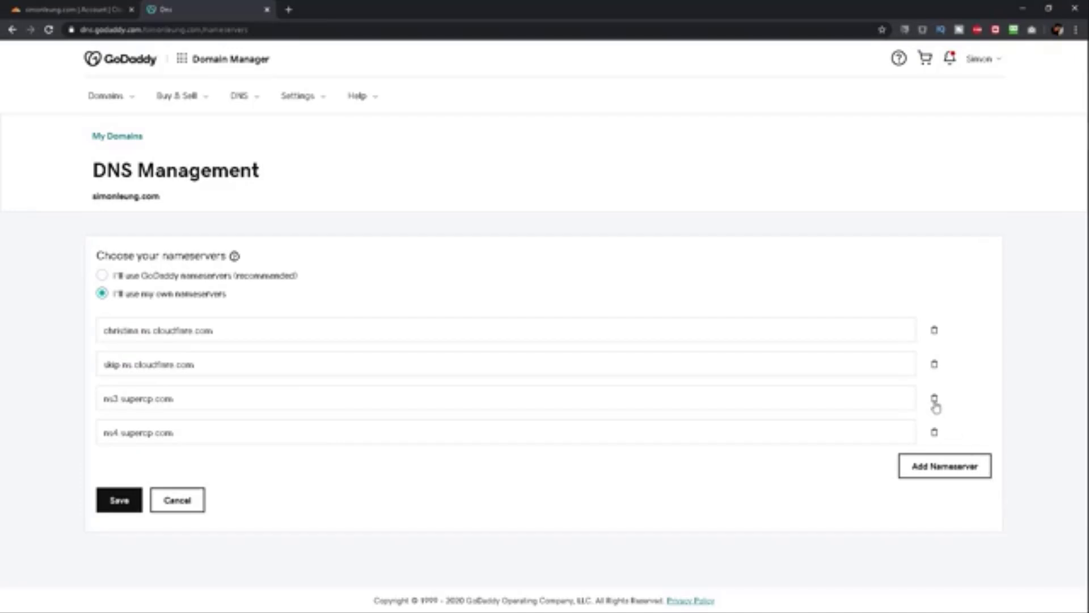
Remove the leftover nameservers ns3.supercp.com and ns4.supercp.com in GoDaddy and save the nameserver list.
left_click(934, 404)
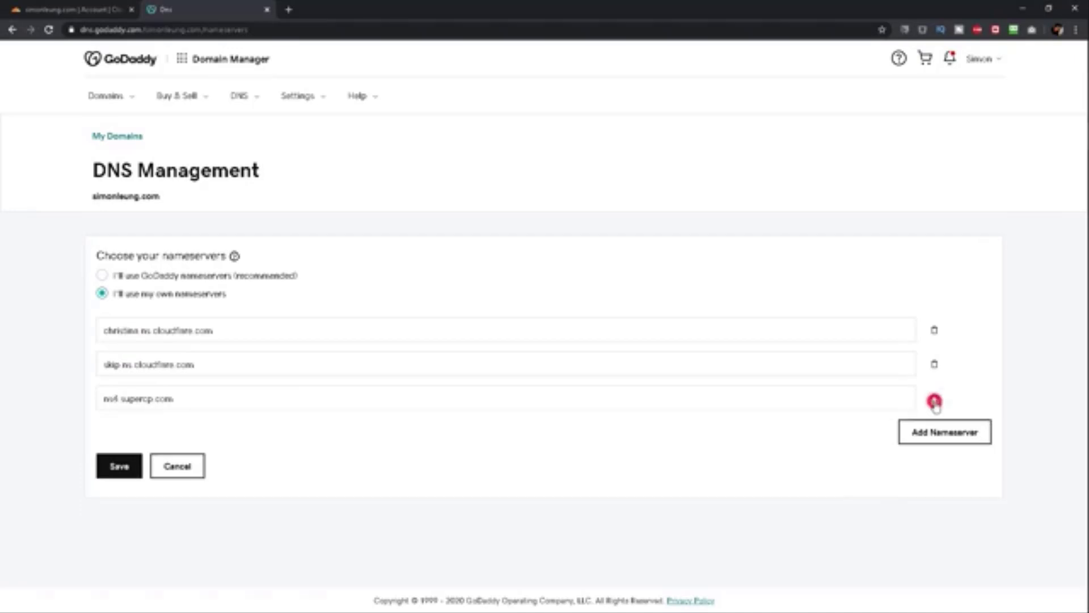
left_click(934, 404)
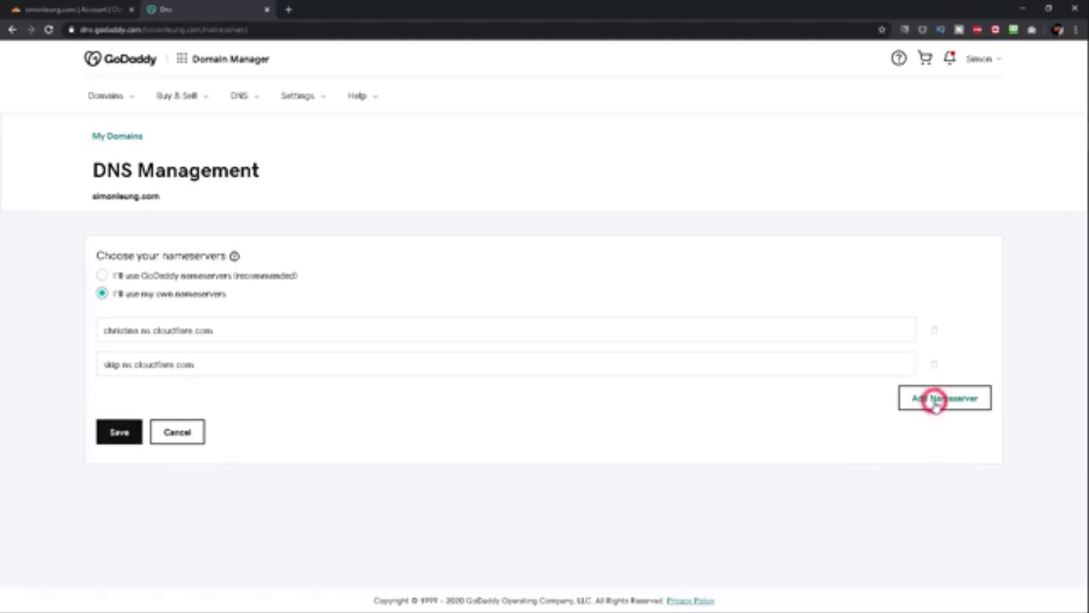
left_click(137, 439)
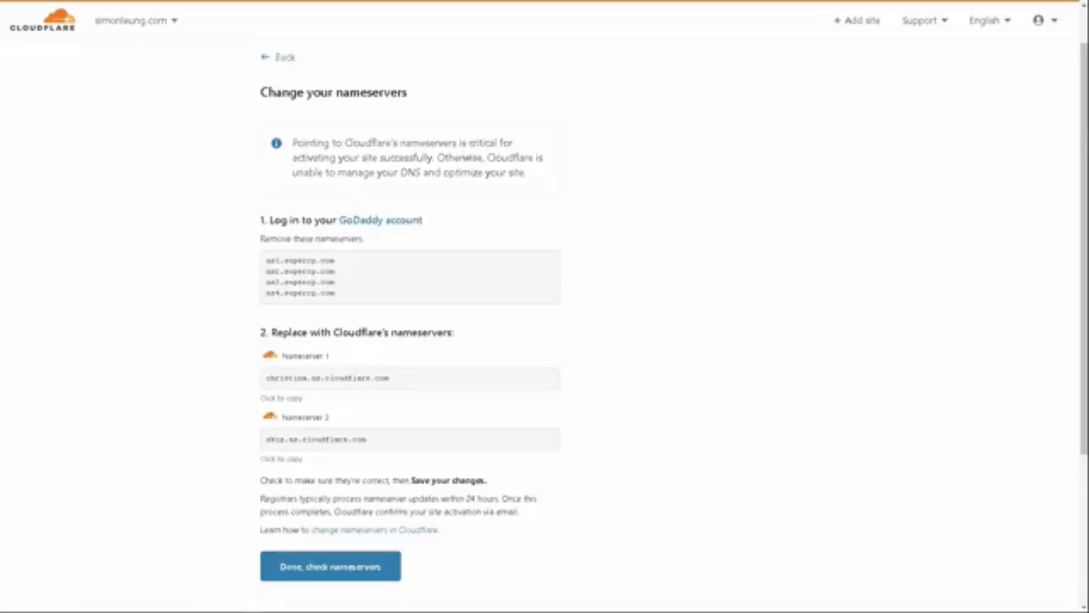
In Cloudflare, confirm the nameserver change and complete the security and speed setup with Always Use HTTPS turned on.
left_click(299, 567)
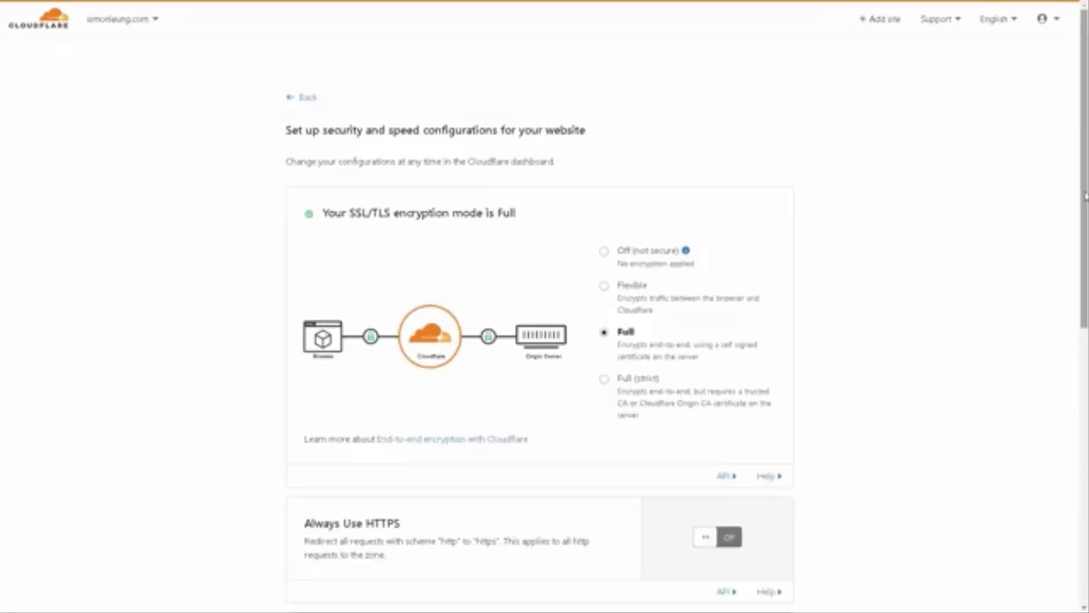
left_click_drag(1085, 196, 1084, 222)
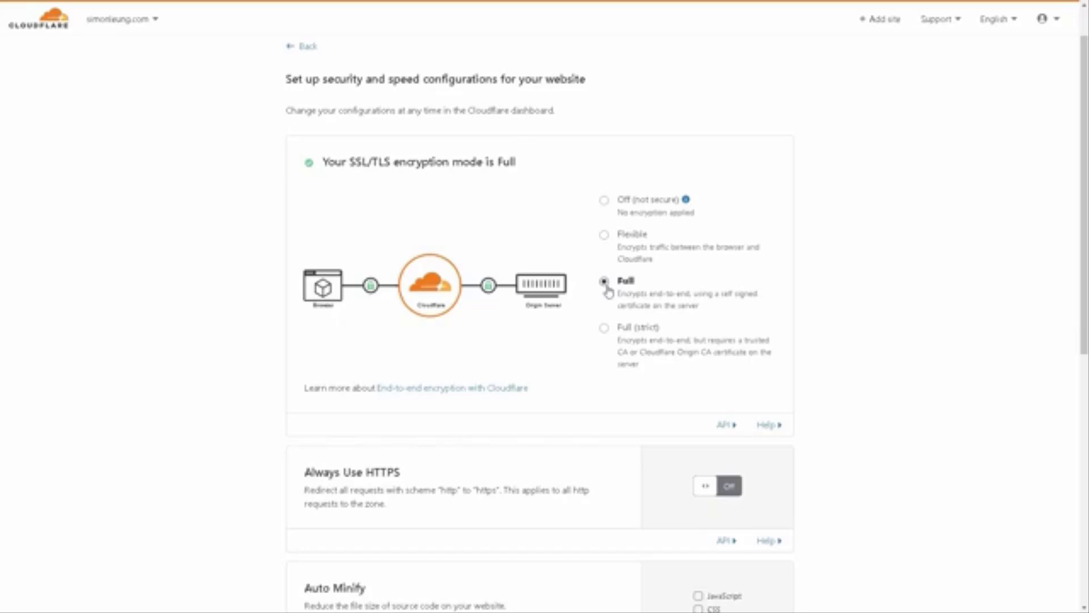
scroll(978, 436, "down", 2)
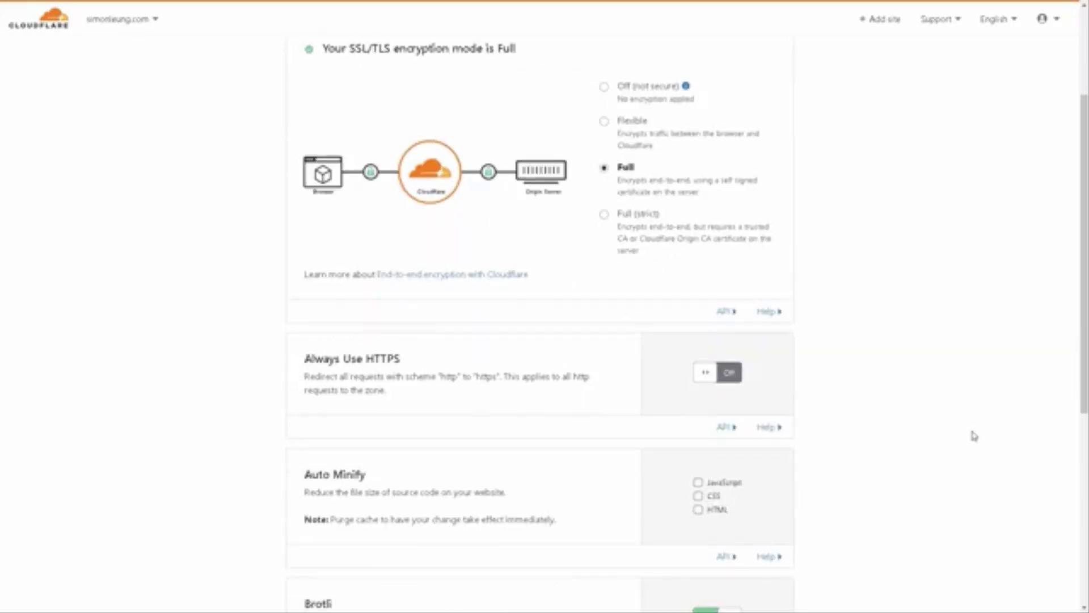
left_click(729, 373)
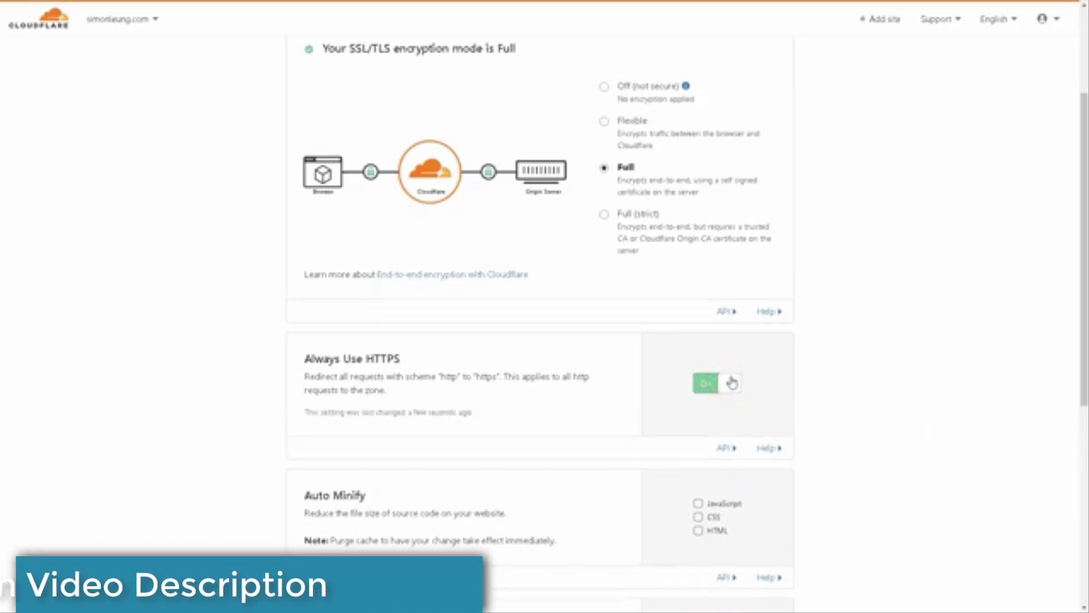
scroll(732, 382, "down", 6)
scroll(732, 383, "down", 1)
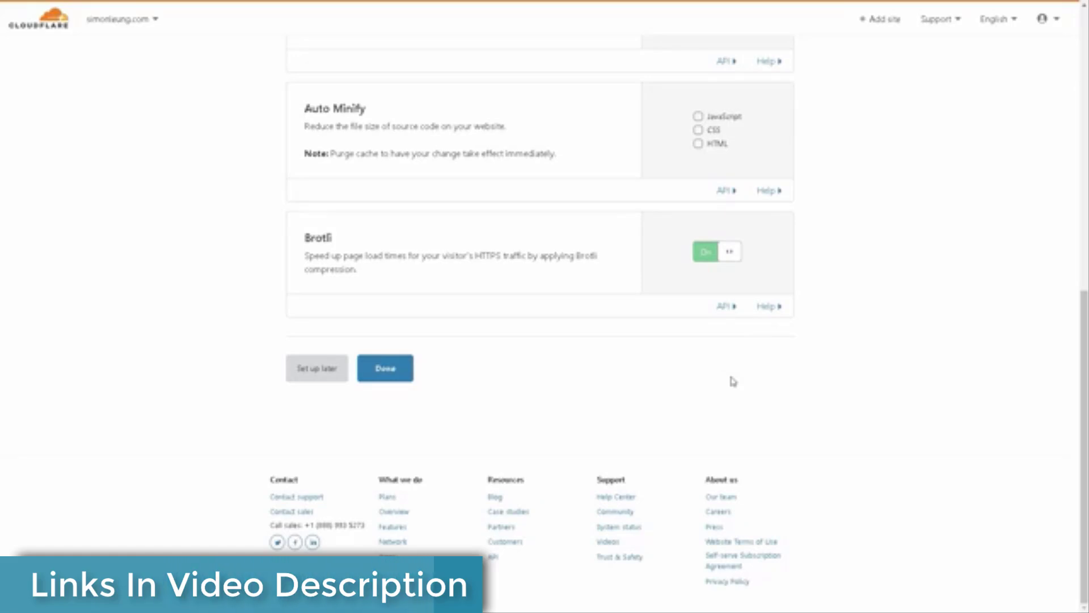
left_click(385, 369)
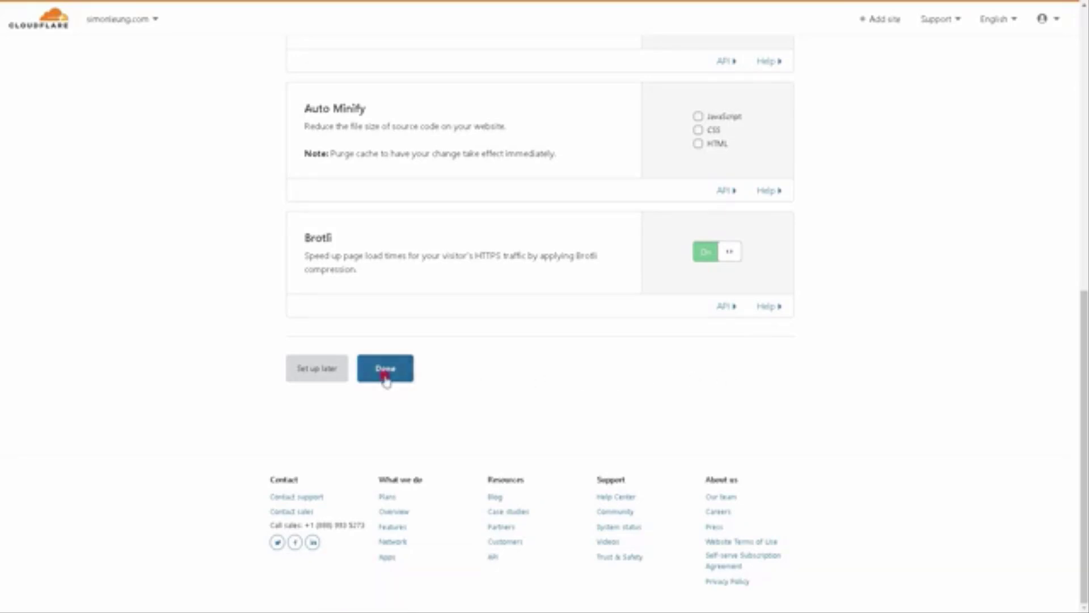